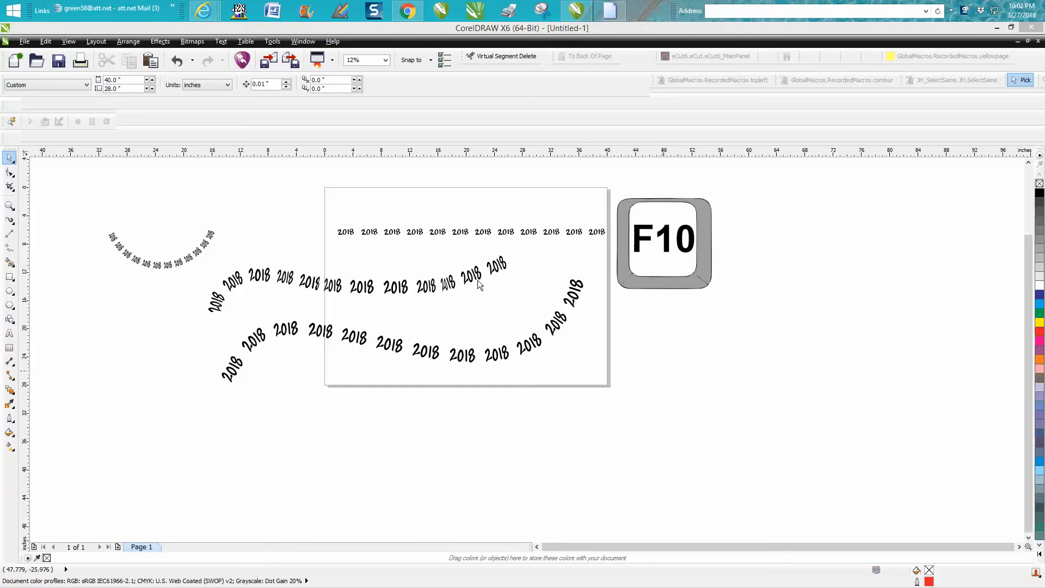
- Open the curve tools flyout in the toolbox to reach the Artistic Media tool
left_click(11, 221)
left_click(13, 224)
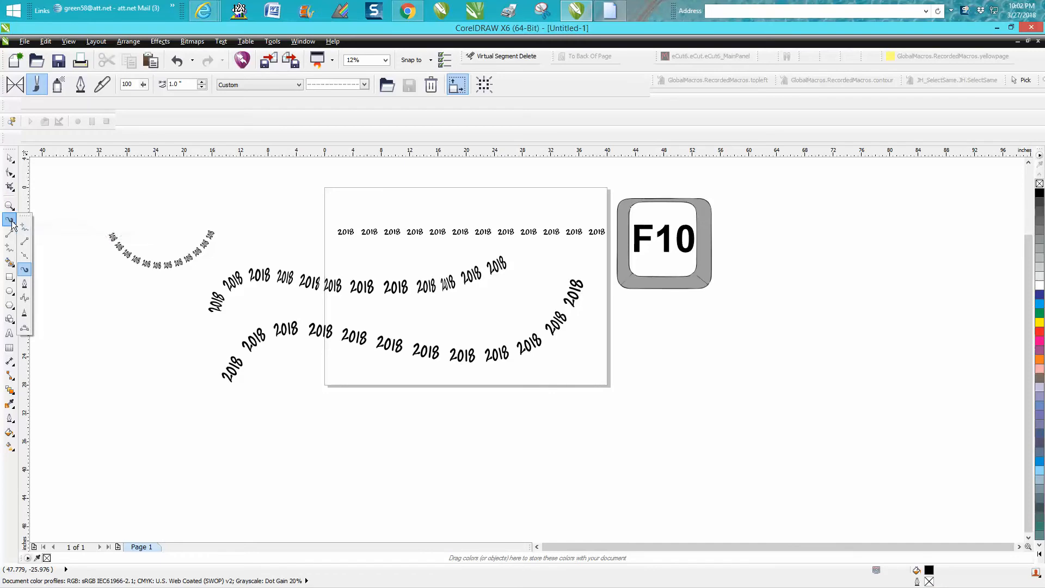
- With Artistic Media in Sprayer mode, spray a rising freehand curve of '2018' right of the page
left_click(26, 270)
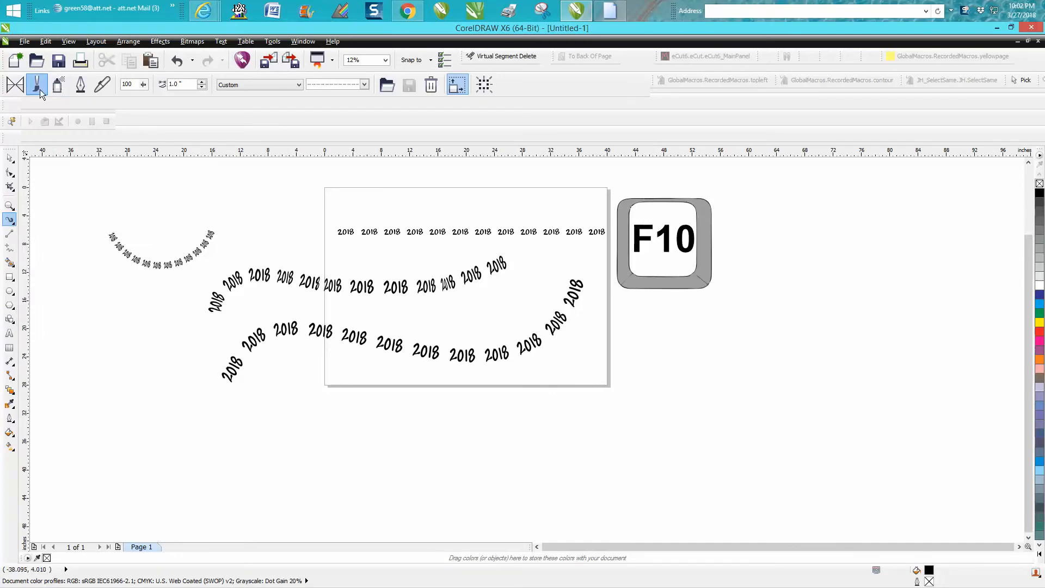
left_click(363, 85)
left_click(351, 150)
mouse_move(590, 461)
left_mouse_down()
mouse_move(642, 414)
mouse_move(673, 408)
mouse_move(786, 419)
mouse_move(863, 410)
mouse_move(900, 381)
mouse_move(963, 254)
left_mouse_up()
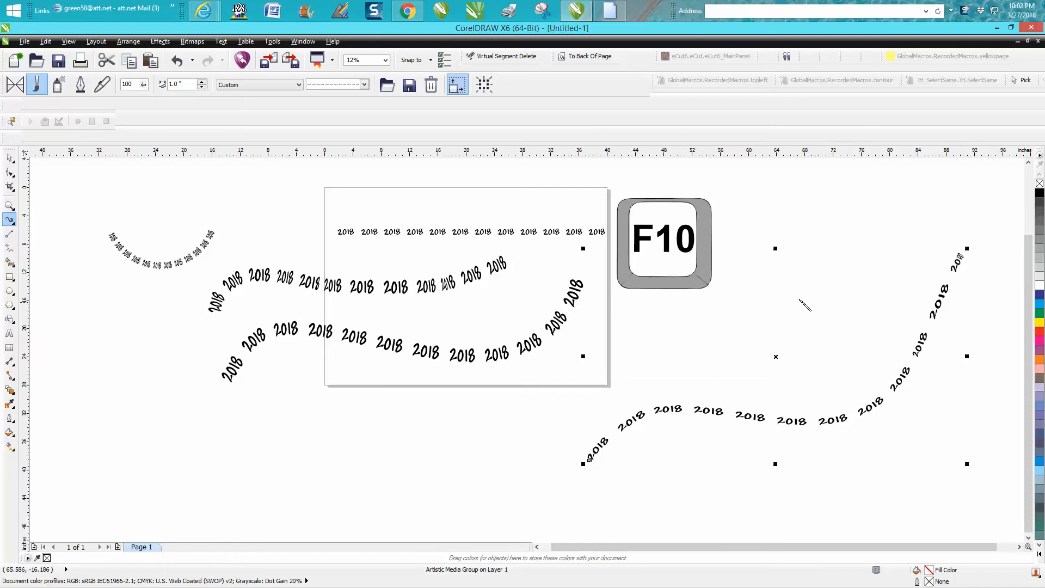
- Zoom in on the new '2018' sprayed curve, select it, and switch to the Shape tool
left_click(9, 206)
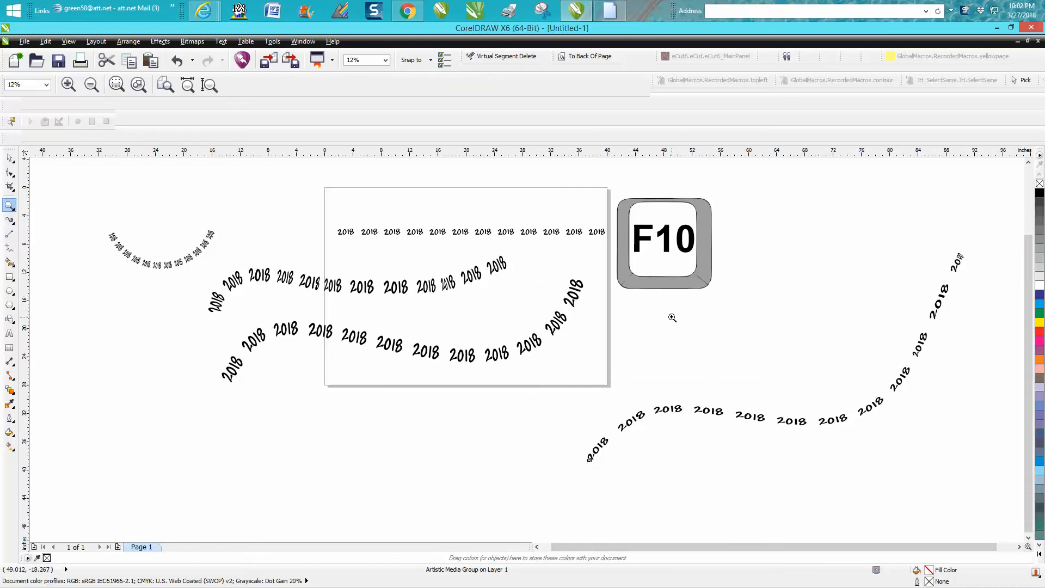
left_click_drag(521, 272, 1000, 486)
key("F10")
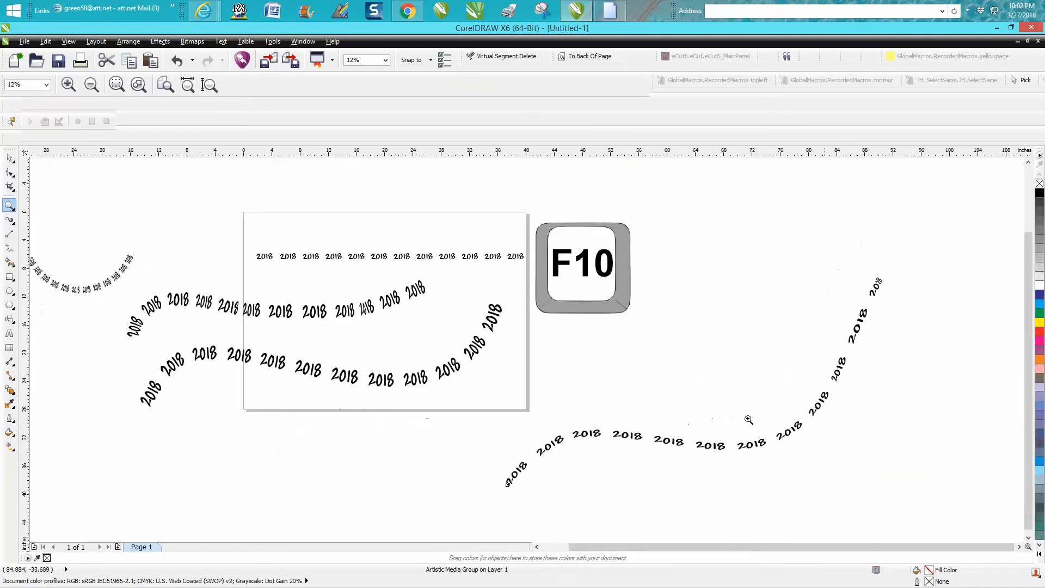
left_click_drag(458, 196, 929, 494)
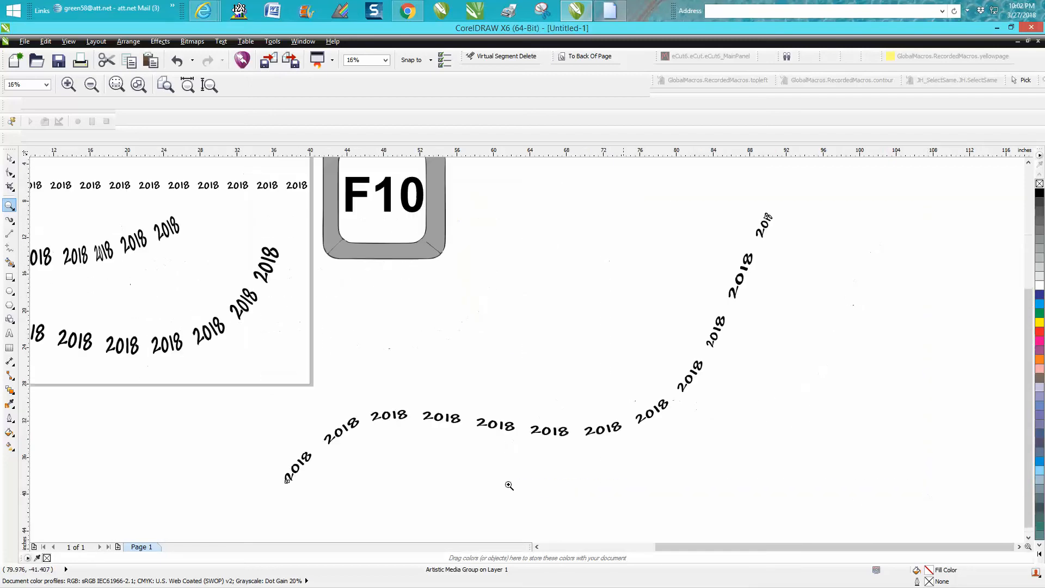
left_click(10, 157)
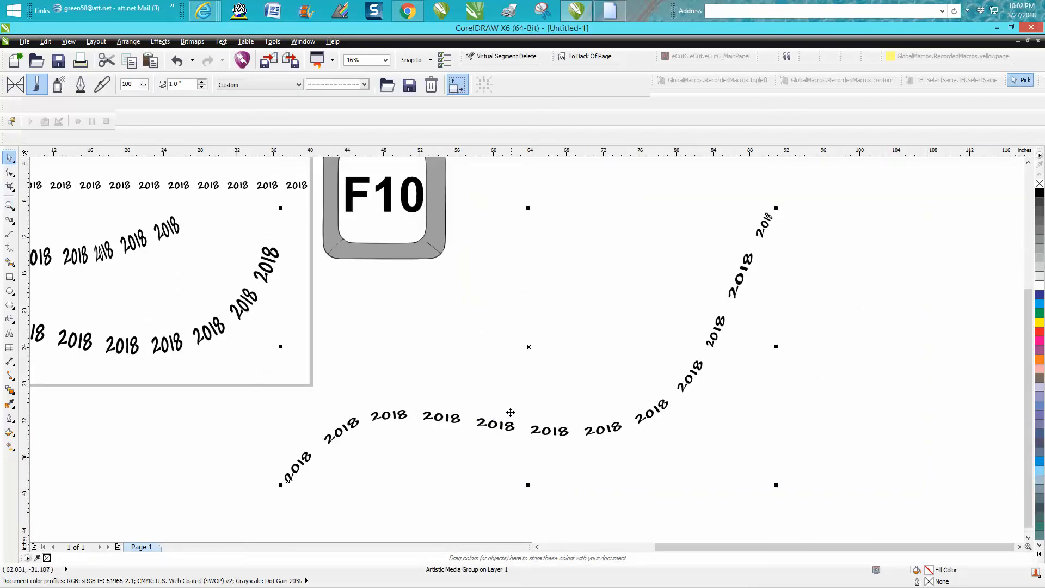
key("F10")
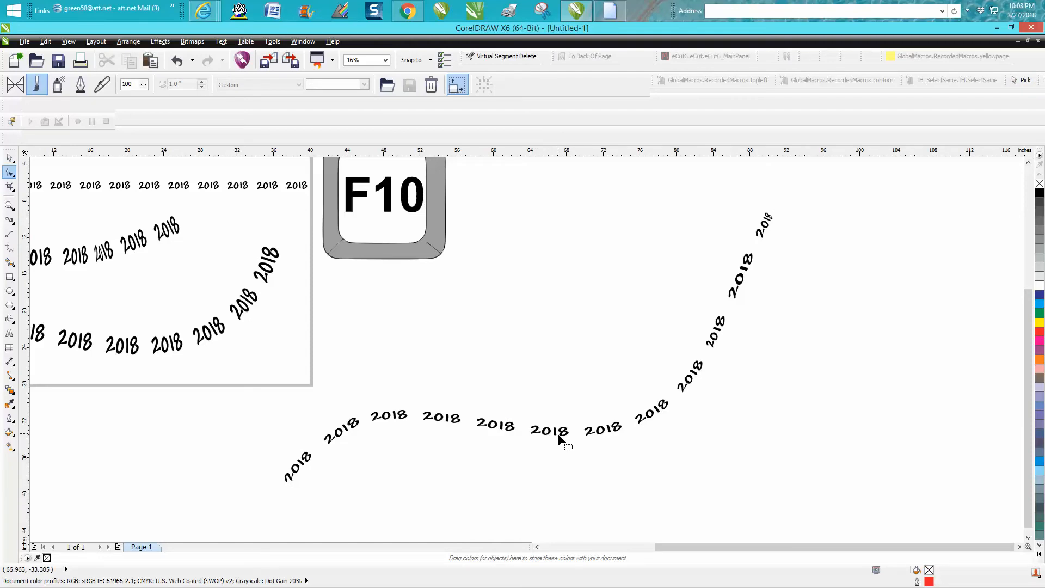
- Show the '2018' path's nodes, nudge the upper bend, and delete the lower-left node
left_click(549, 431)
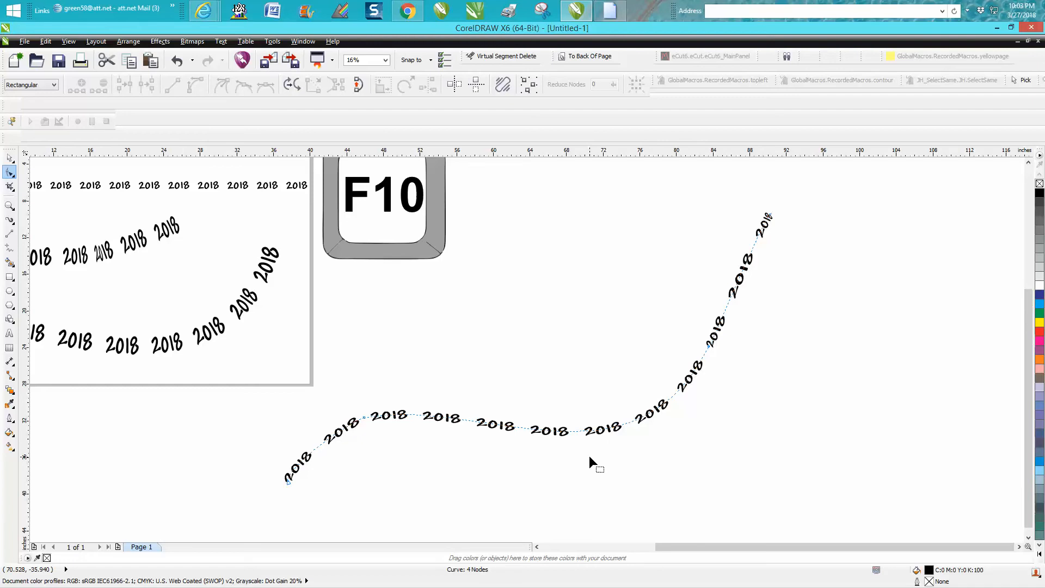
left_click_drag(427, 369, 713, 447)
left_click(631, 421)
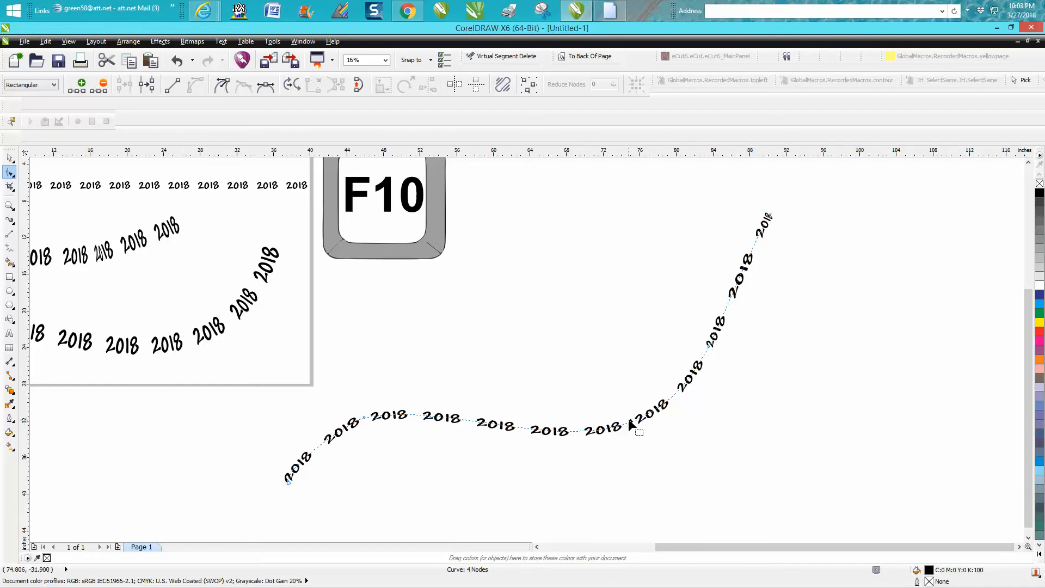
left_click(772, 215)
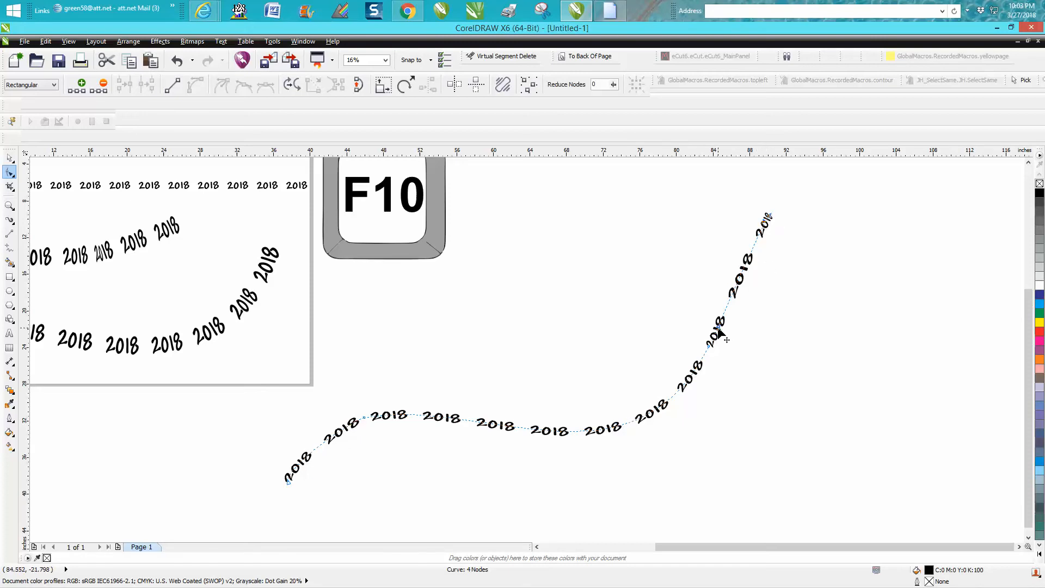
left_click_drag(718, 326, 724, 331)
left_click_drag(341, 397, 390, 433)
key("Delete")
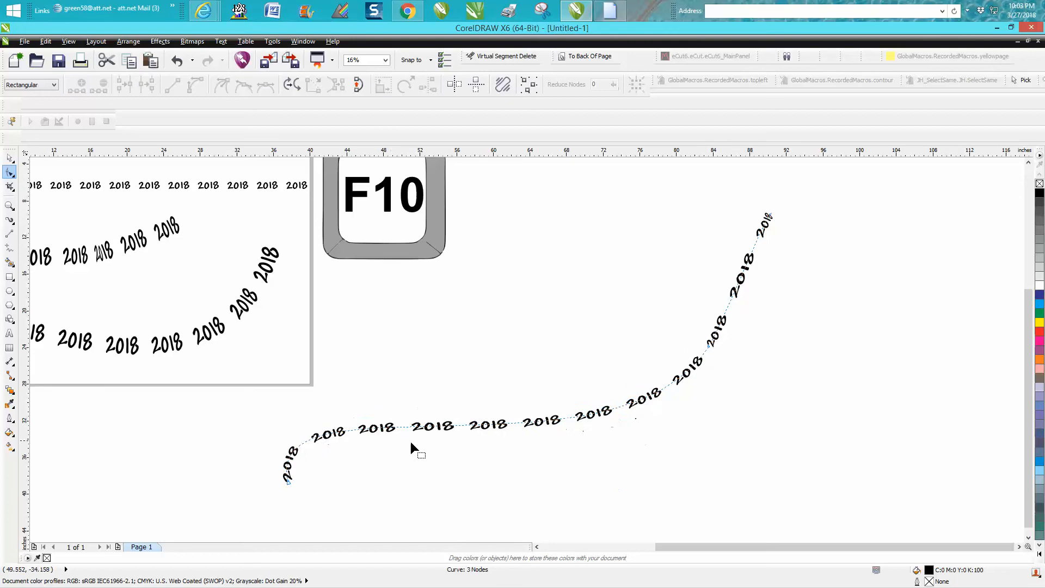
- Delete the middle node and drag the start and end handles into a smooth S-curve
left_click(289, 481)
left_click_drag(260, 372, 359, 341)
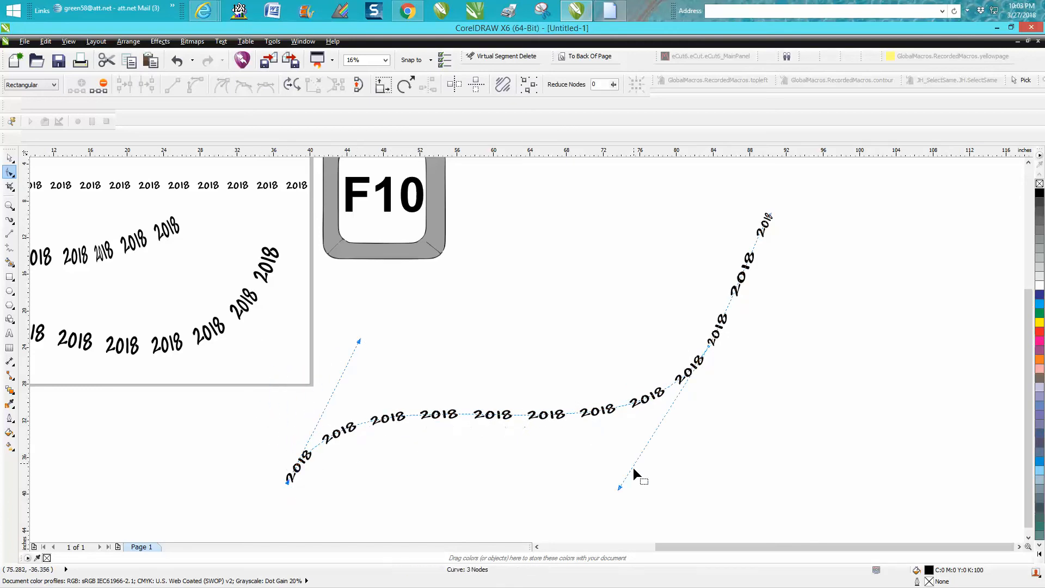
double_click(705, 349)
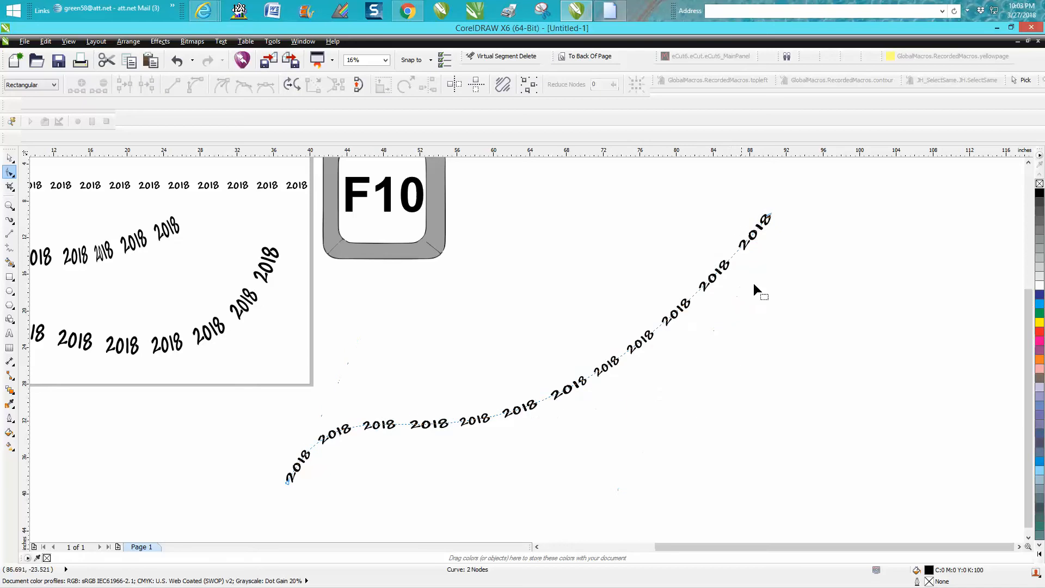
left_click(773, 221)
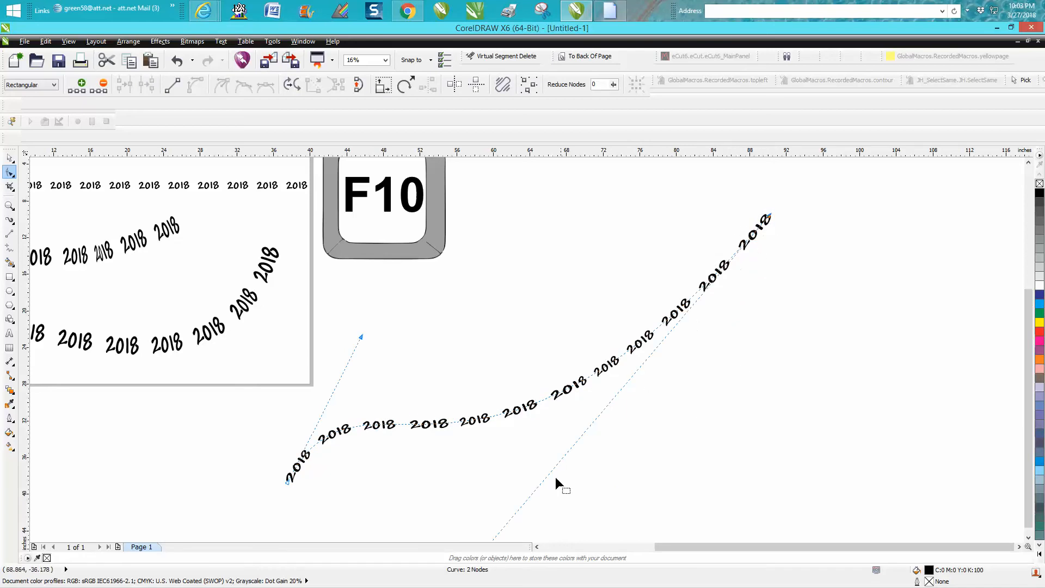
scroll(555, 477, "down", 2)
scroll(541, 490, "down", 2)
left_click_drag(533, 497, 593, 492)
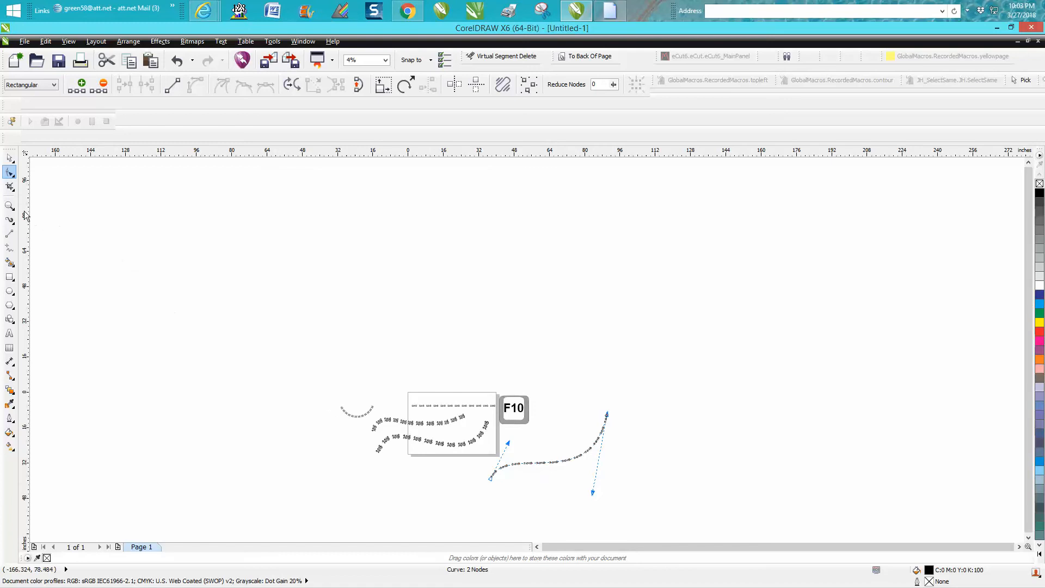
- Zoom in around the '2018' curve and switch to the Shape tool to edit its nodes
left_click(9, 205)
left_click_drag(453, 373, 683, 518)
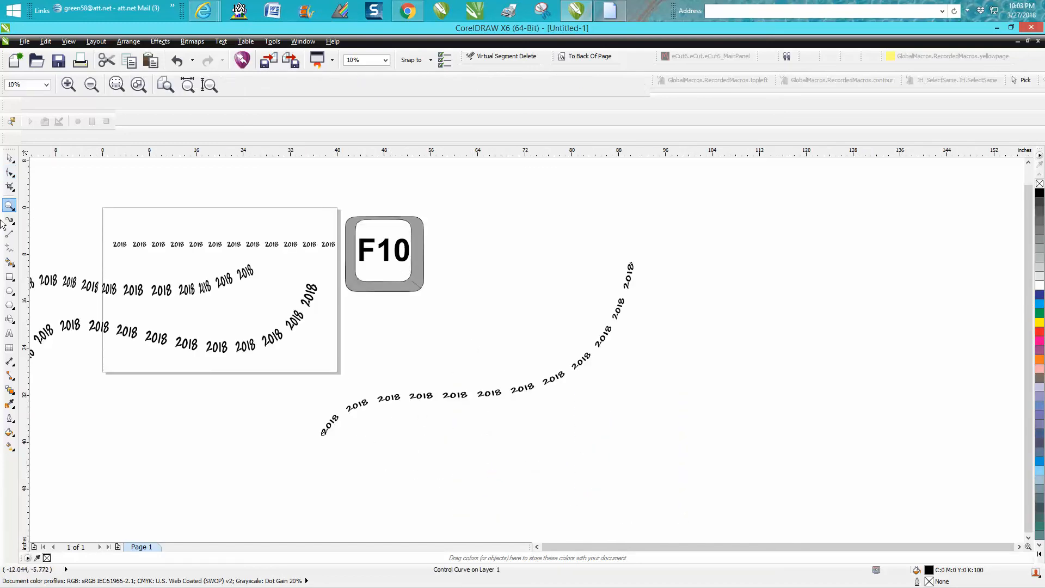
left_click(9, 158)
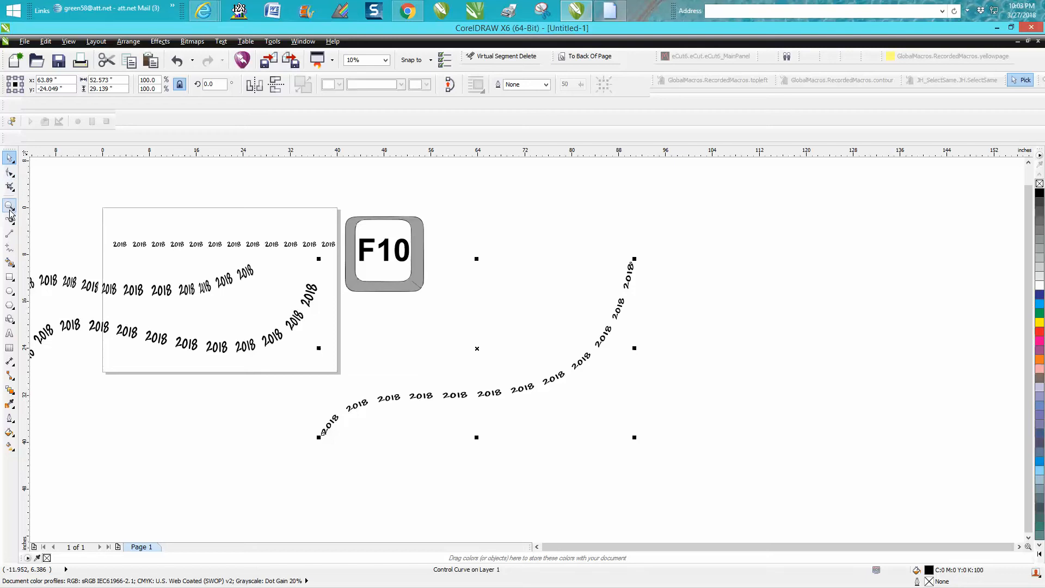
left_click(9, 172)
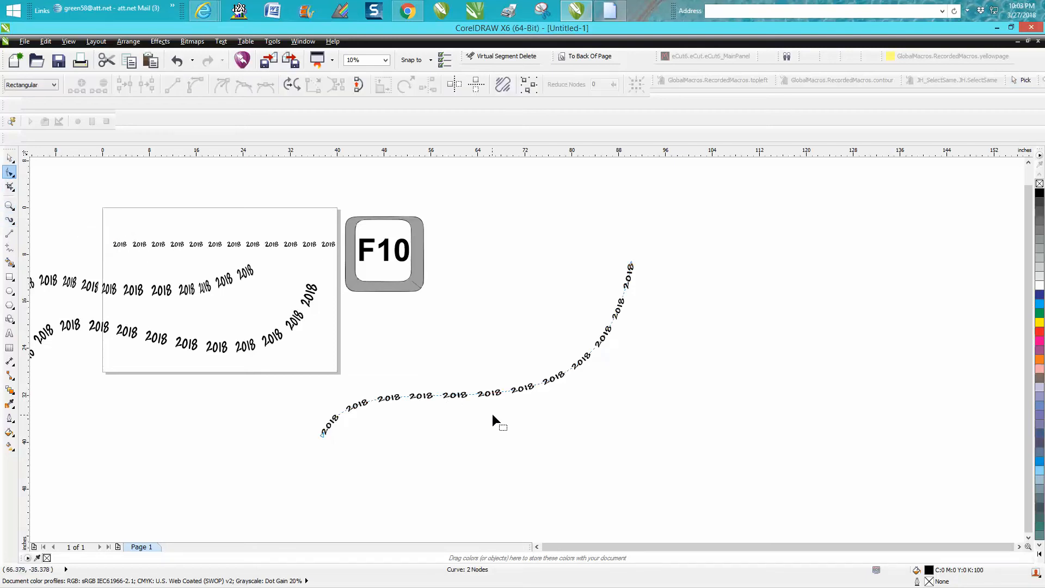
- Drag the start and end handles so the curve runs level, then sweeps steeply upward
left_click(322, 436)
left_click_drag(371, 343, 504, 461)
left_click(322, 436)
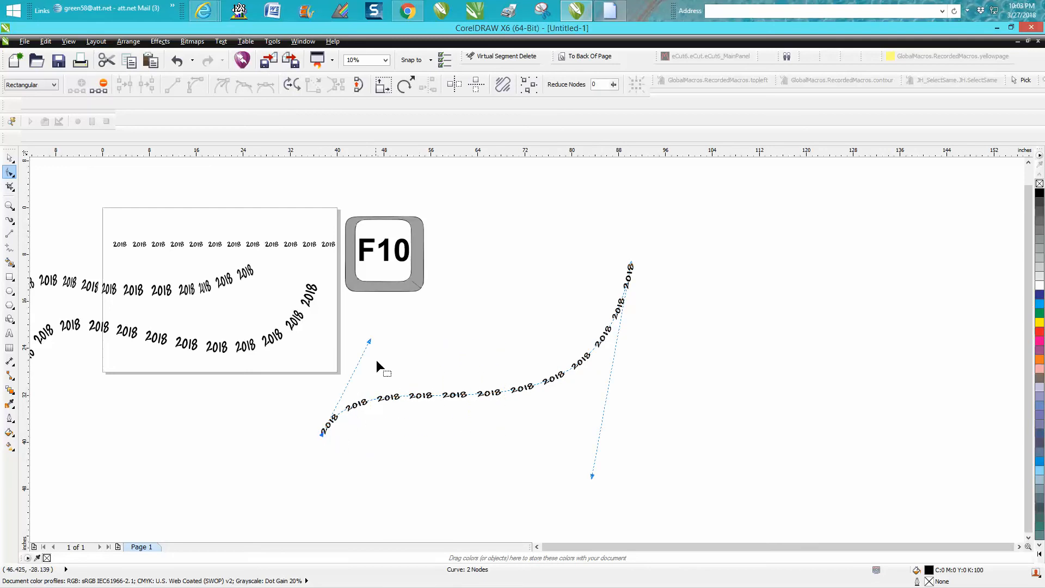
left_click_drag(370, 343, 579, 492)
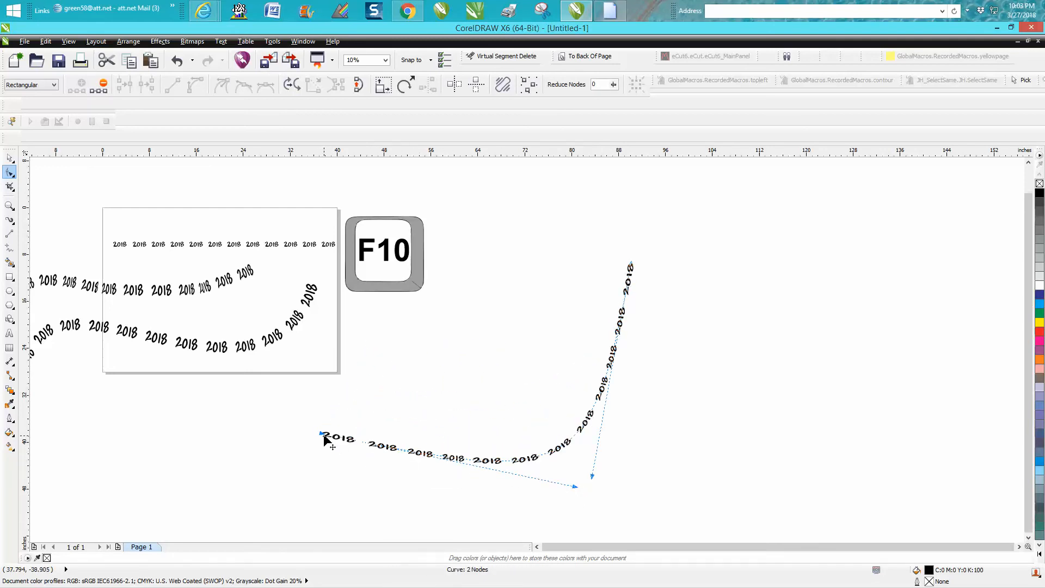
left_click_drag(593, 476, 552, 401)
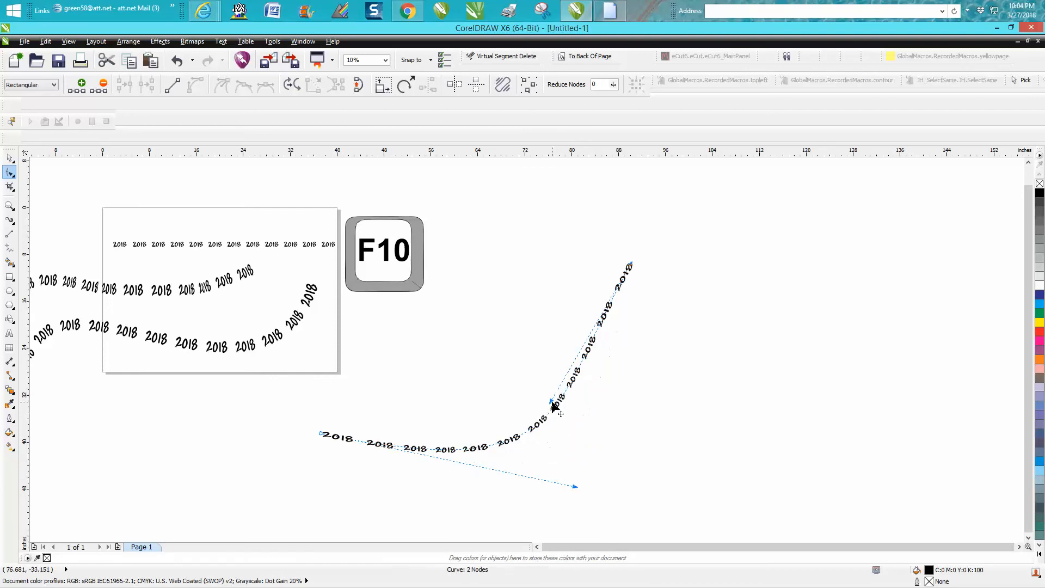
left_click_drag(573, 483, 575, 441)
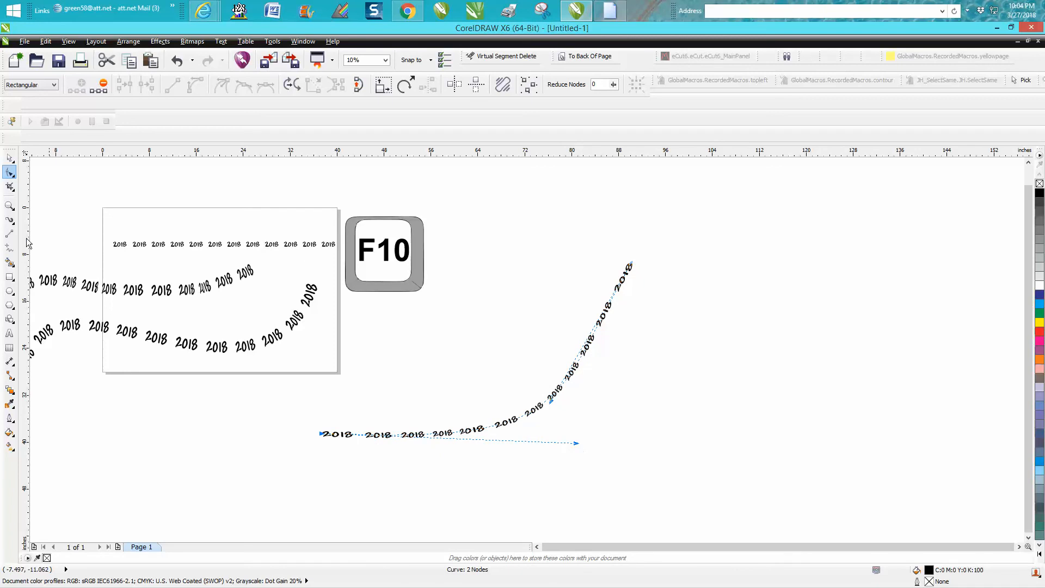
left_click(11, 159)
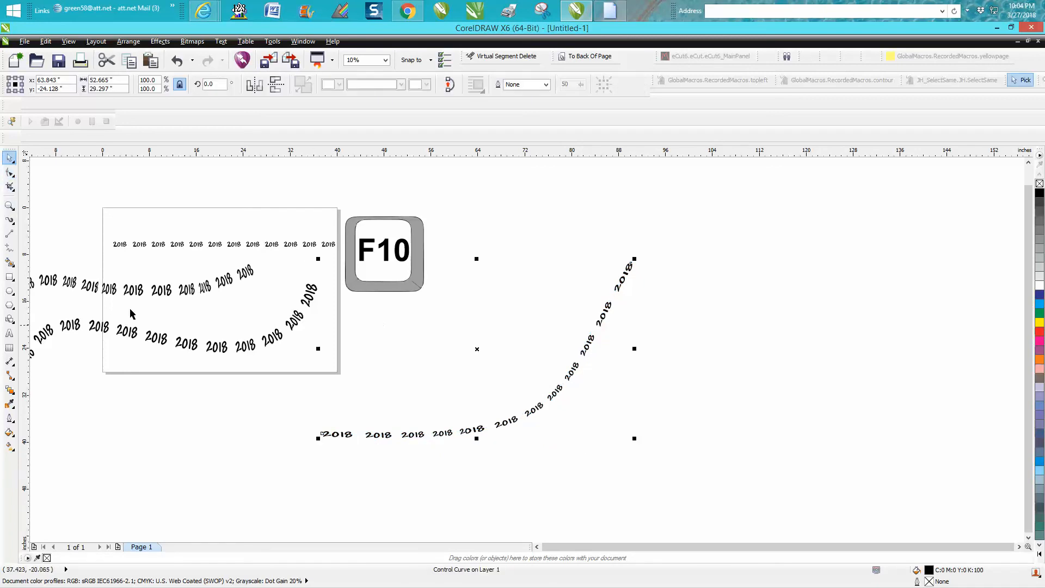
- Choose the Artistic Media tool and pick the checkered brush stroke from the list
left_click(11, 248)
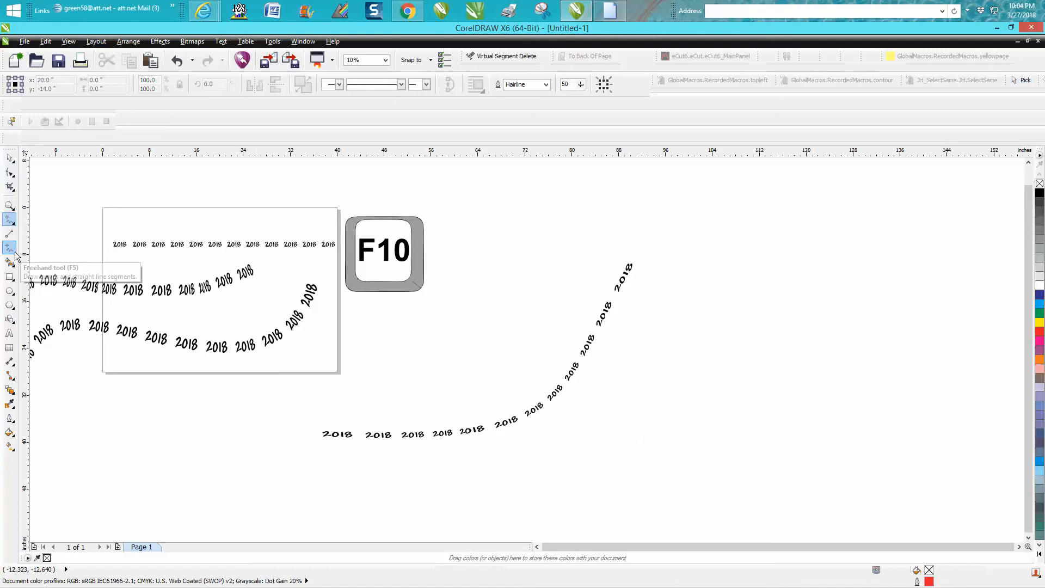
left_click(16, 225)
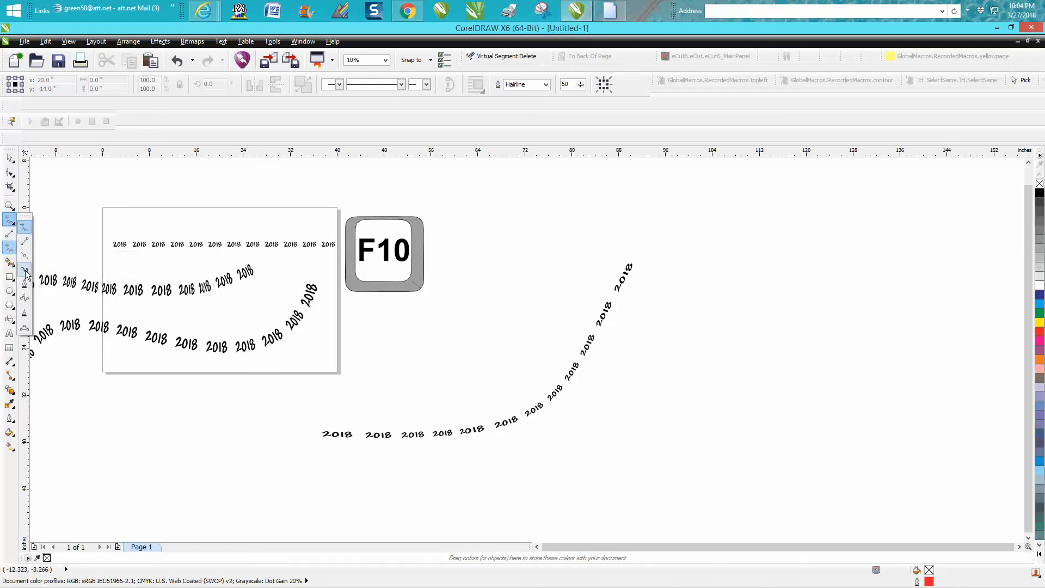
left_click(26, 283)
left_click(365, 84)
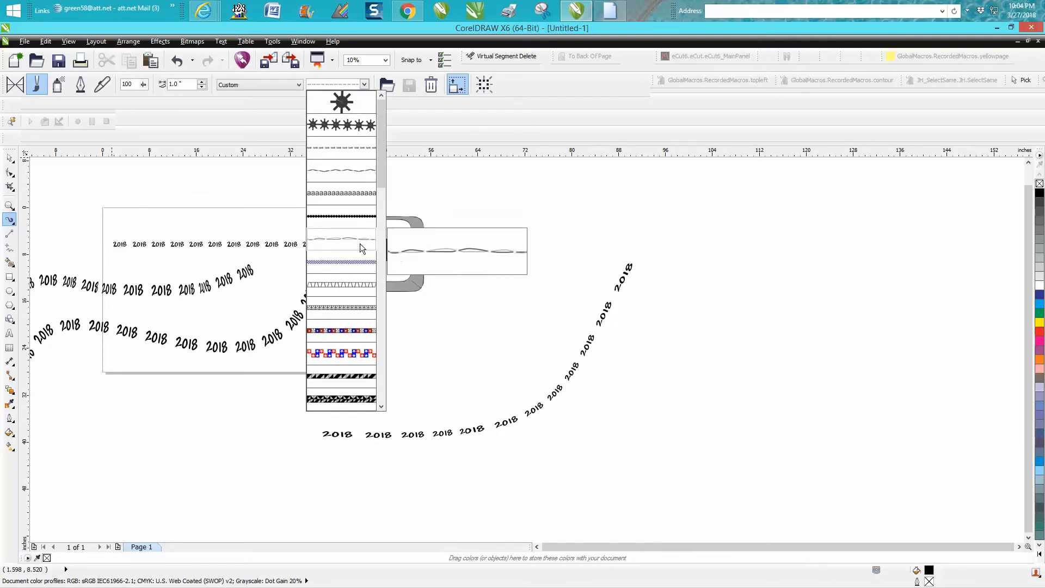
left_click(352, 264)
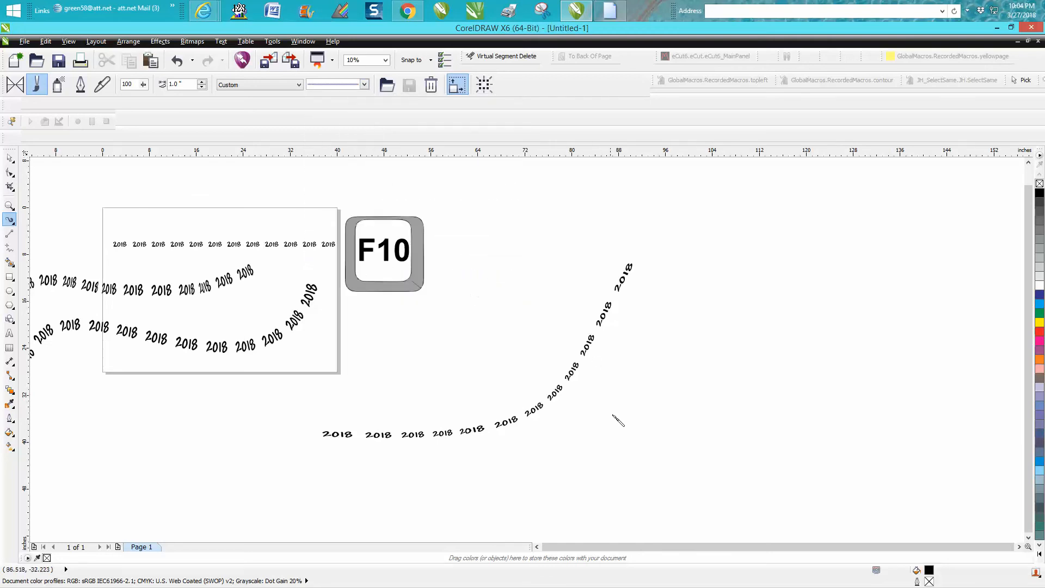
- Draw a freehand checkered S-curve right of the '2018' arc, zoom in, and switch to the Shape tool
mouse_move(607, 449)
left_mouse_down()
mouse_move(621, 402)
mouse_move(675, 323)
mouse_move(761, 302)
mouse_move(852, 195)
left_mouse_up()
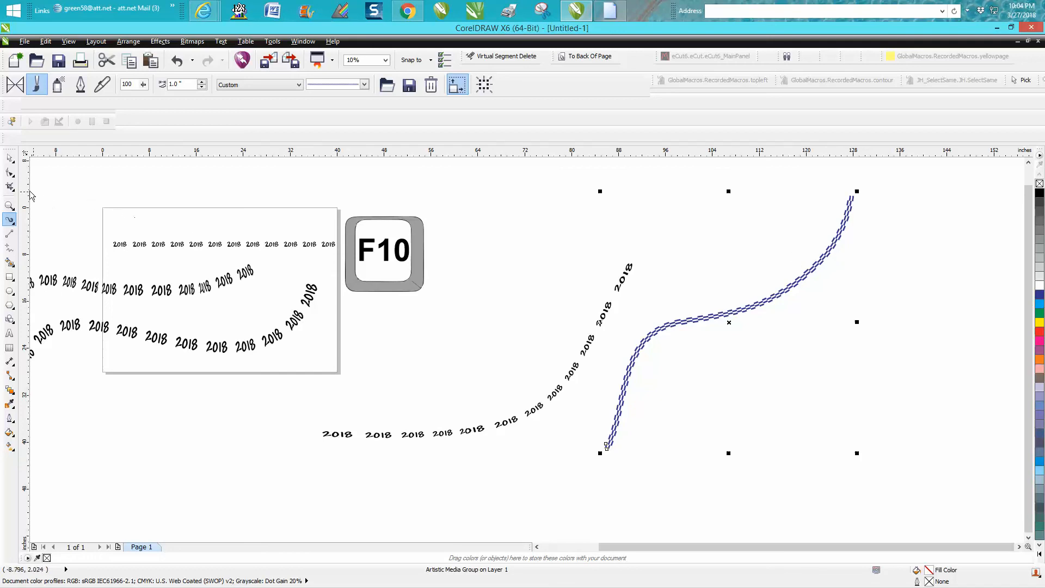
left_click(11, 205)
mouse_move(556, 165)
left_mouse_down()
mouse_move(811, 438)
mouse_move(932, 500)
left_mouse_up()
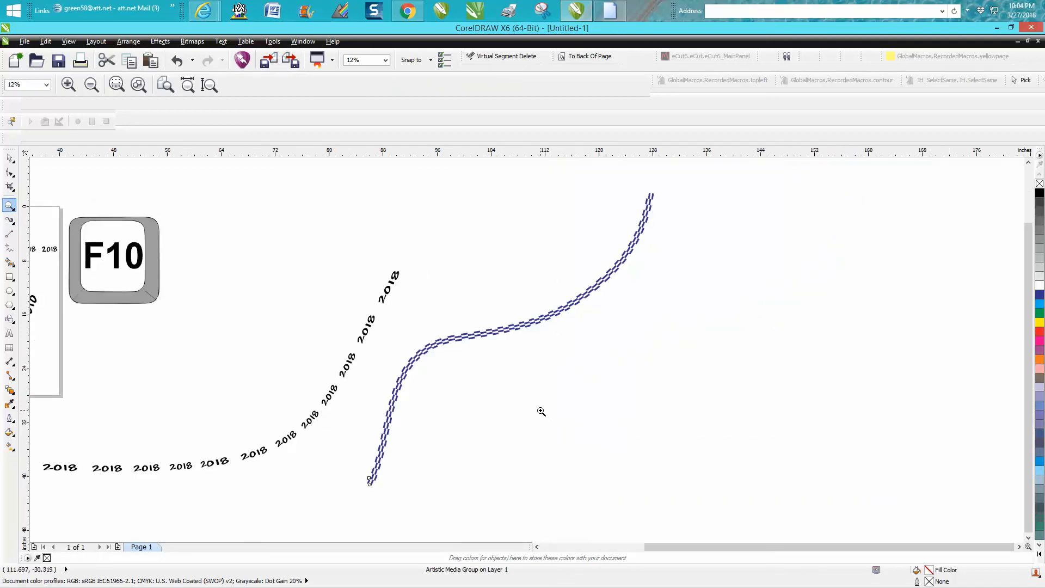
scroll(532, 350, "up", 5)
scroll(532, 347, "down", 3)
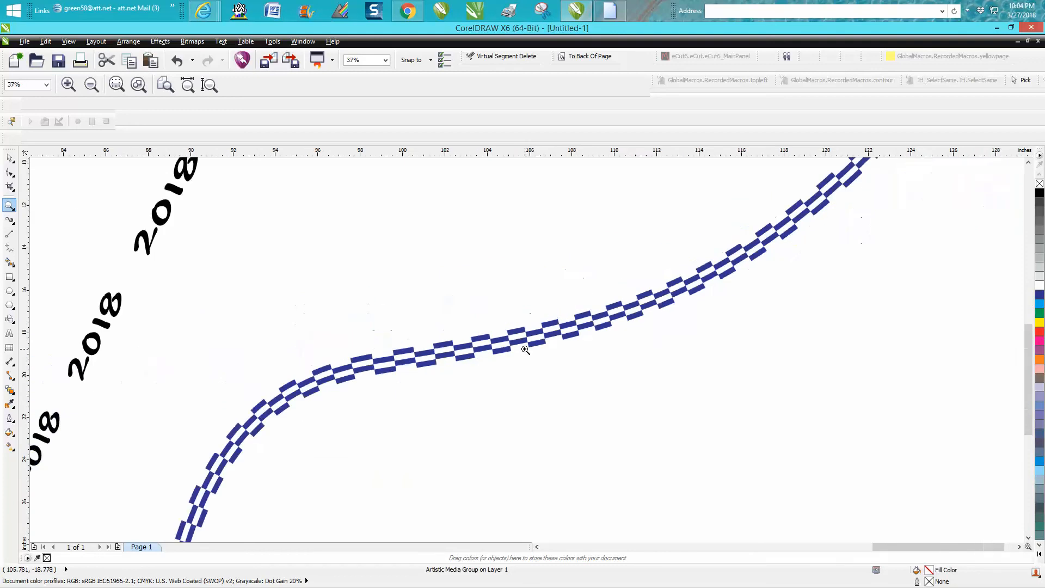
scroll(525, 350, "down", 4)
key("F10")
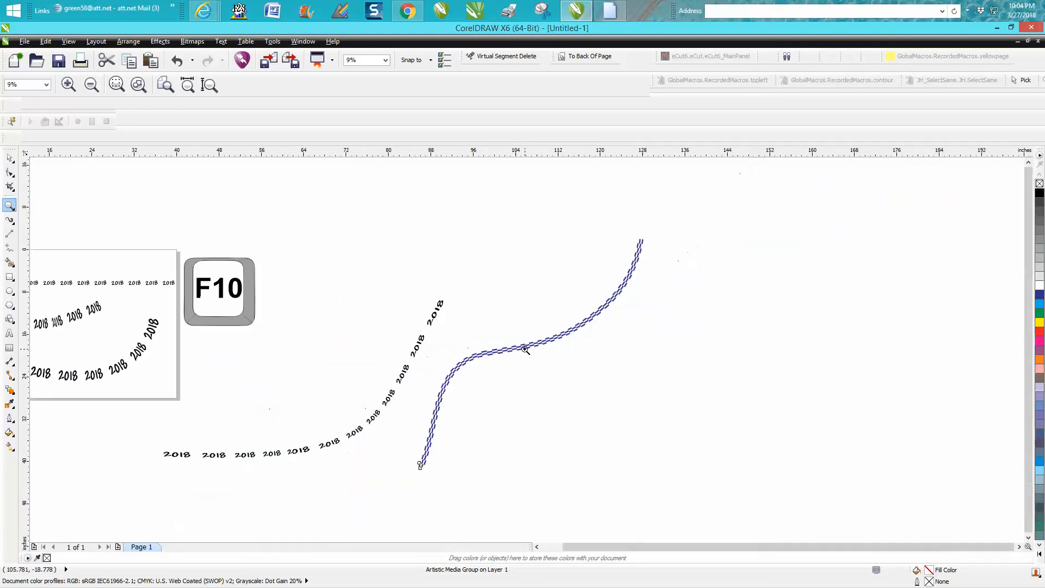
left_click(5, 171)
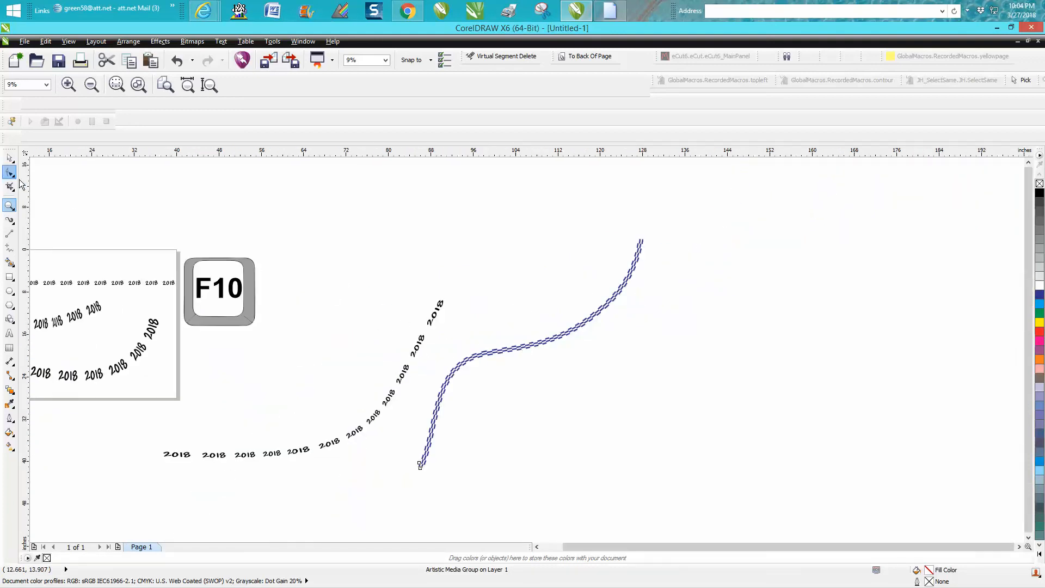
- Select the checkered curve's nodes and delete its middle node
left_click(540, 345)
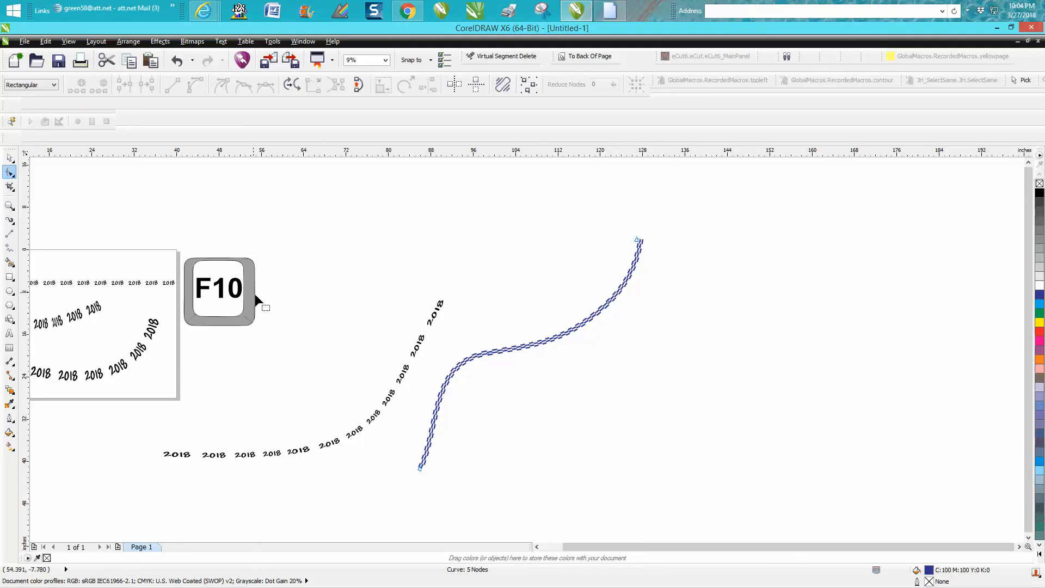
left_click(637, 241)
left_click_drag(421, 279, 646, 420)
left_click(586, 321)
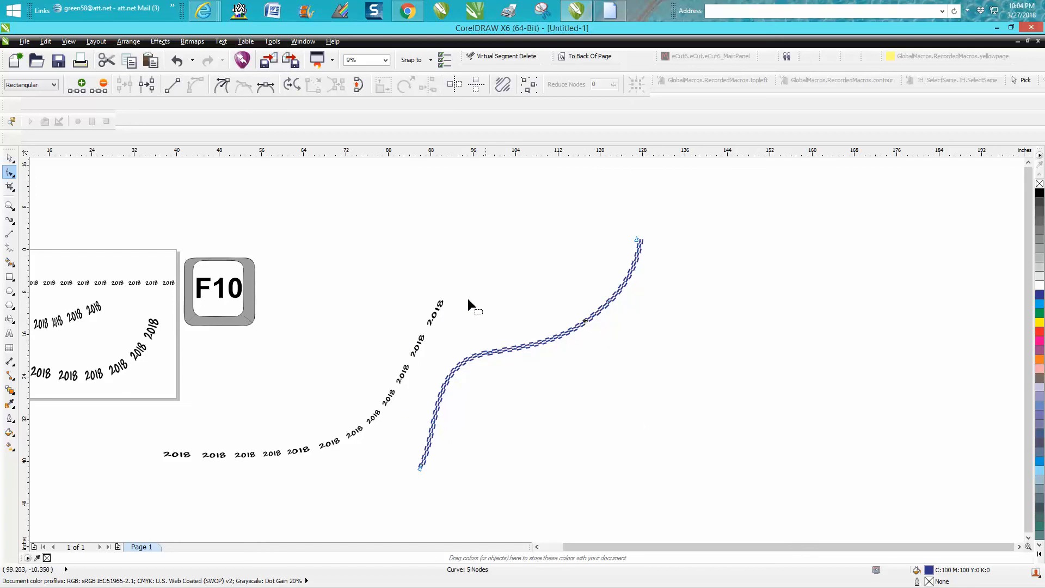
left_click_drag(429, 263, 658, 442)
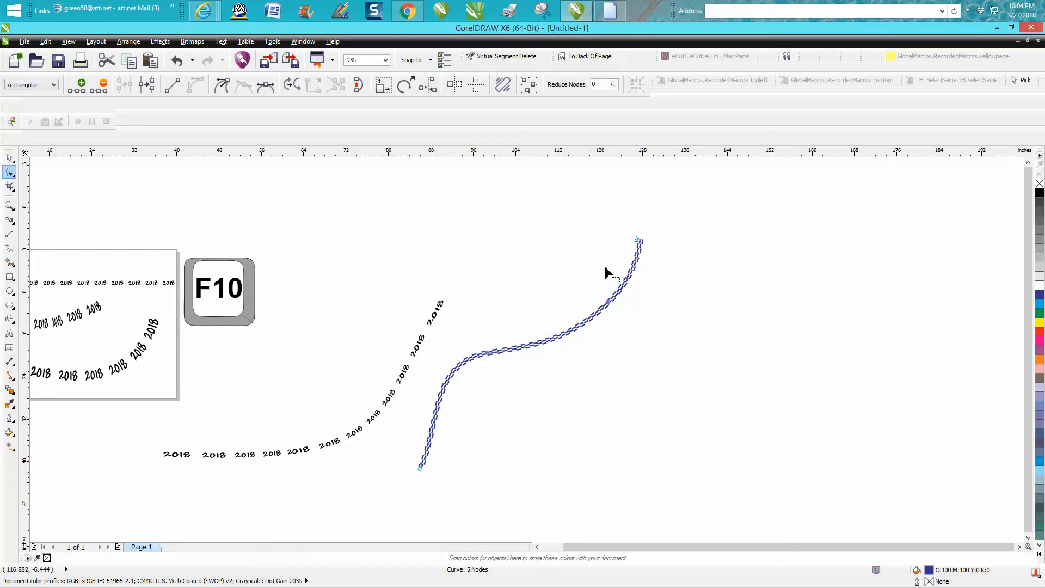
left_click(640, 243)
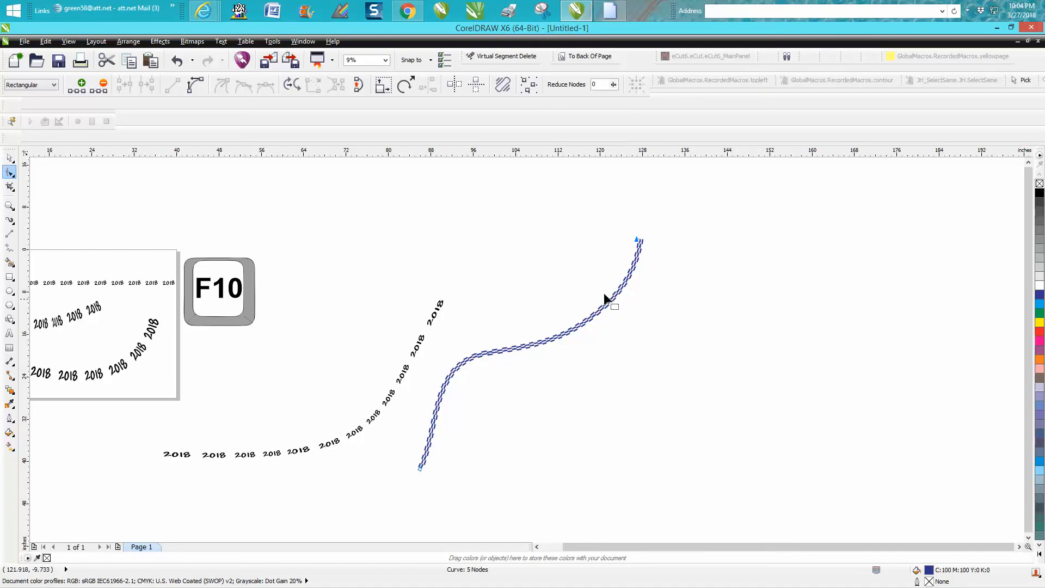
left_click_drag(616, 315, 615, 315)
key("Delete")
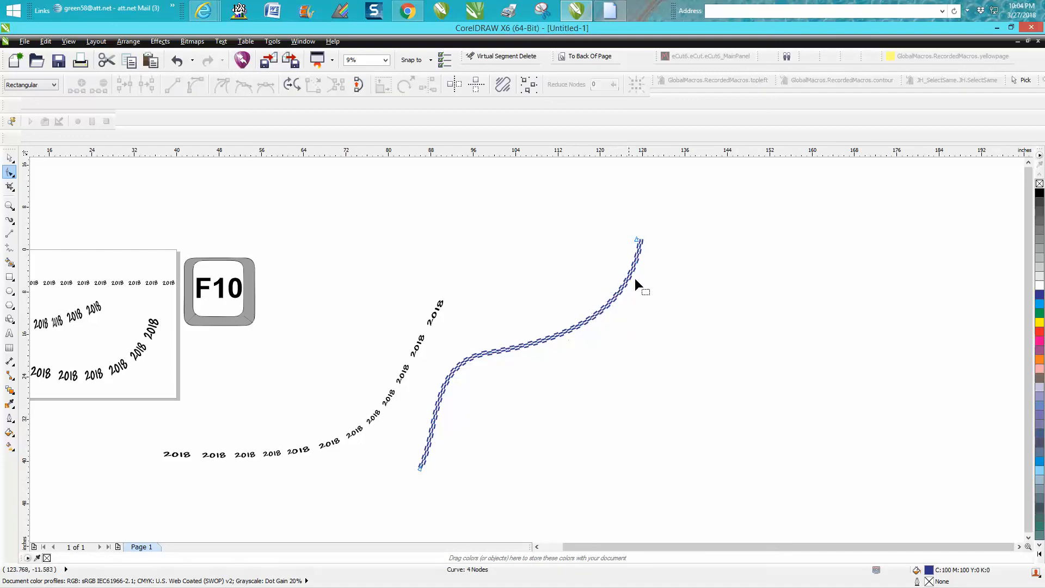
- Drag the top end node further right and delete the remaining middle nodes, leaving two
left_click(638, 244)
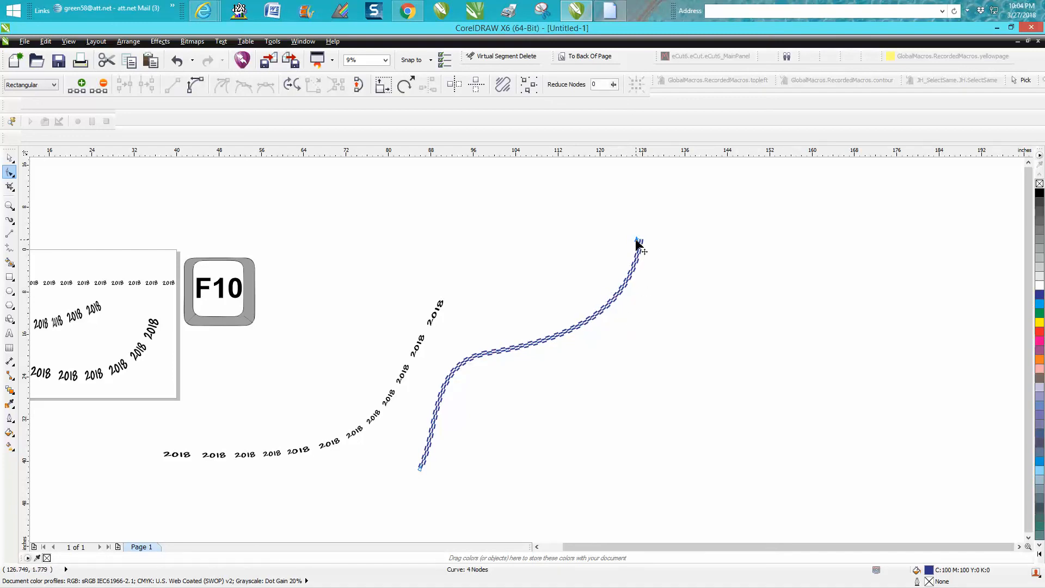
left_click_drag(637, 240, 663, 209)
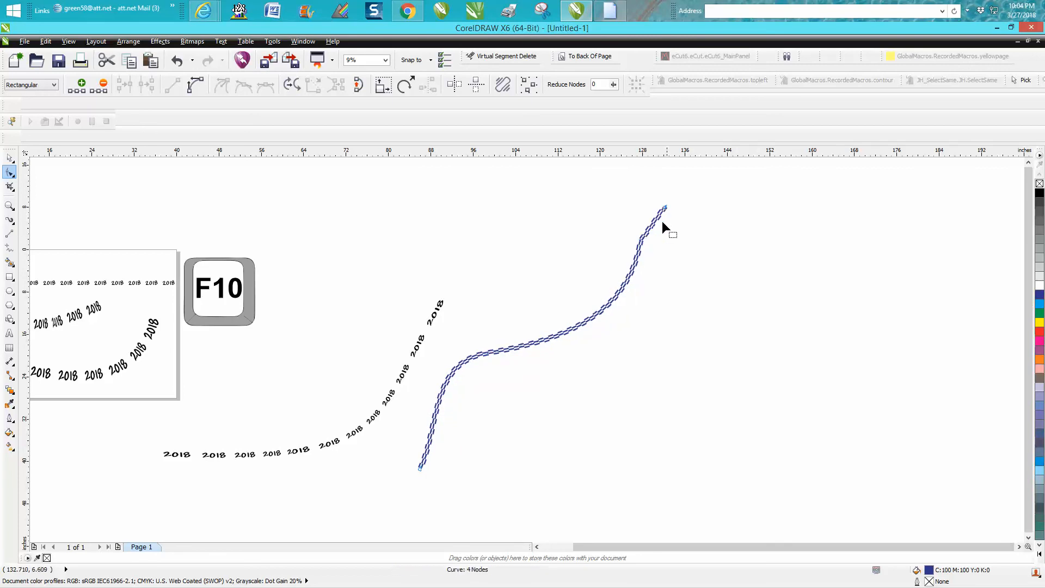
key("Delete")
left_click(664, 207)
left_click_drag(475, 335, 549, 376)
key("Delete")
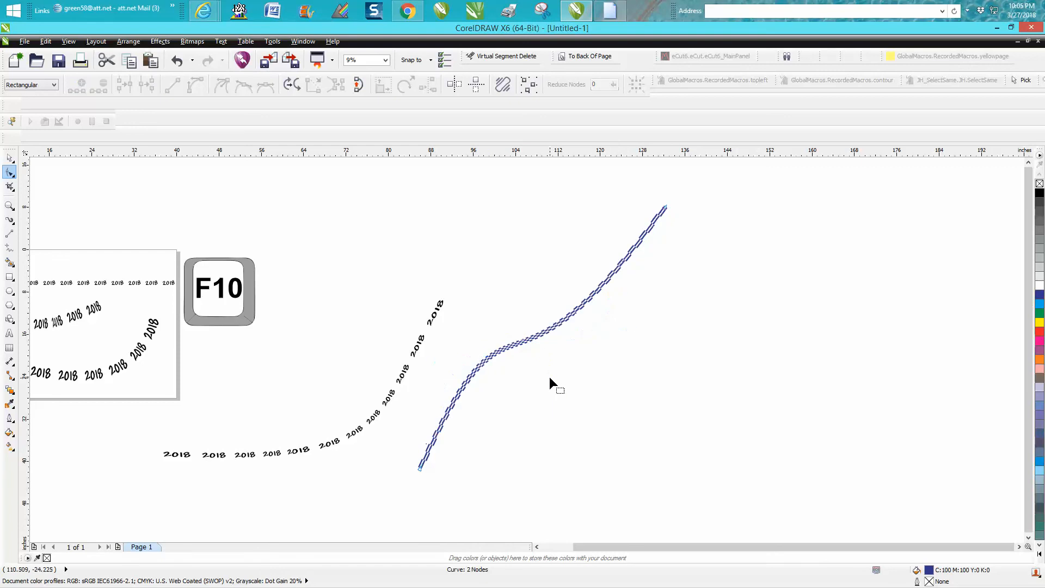
- Drag both end nodes' Bézier handles so the checkered curve forms a smooth S with near-vertical ends
left_click(419, 468)
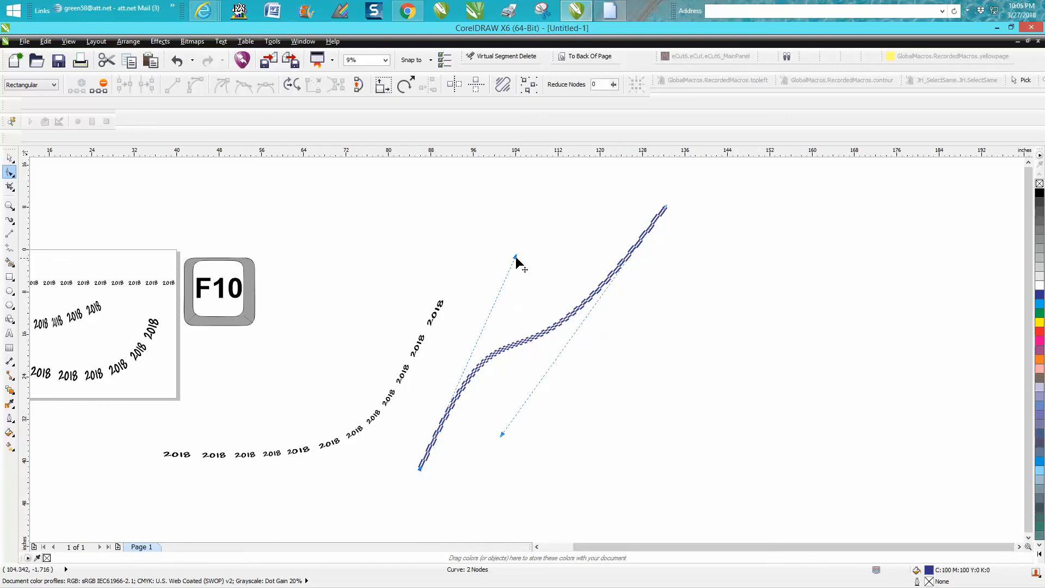
left_click_drag(517, 259, 532, 308)
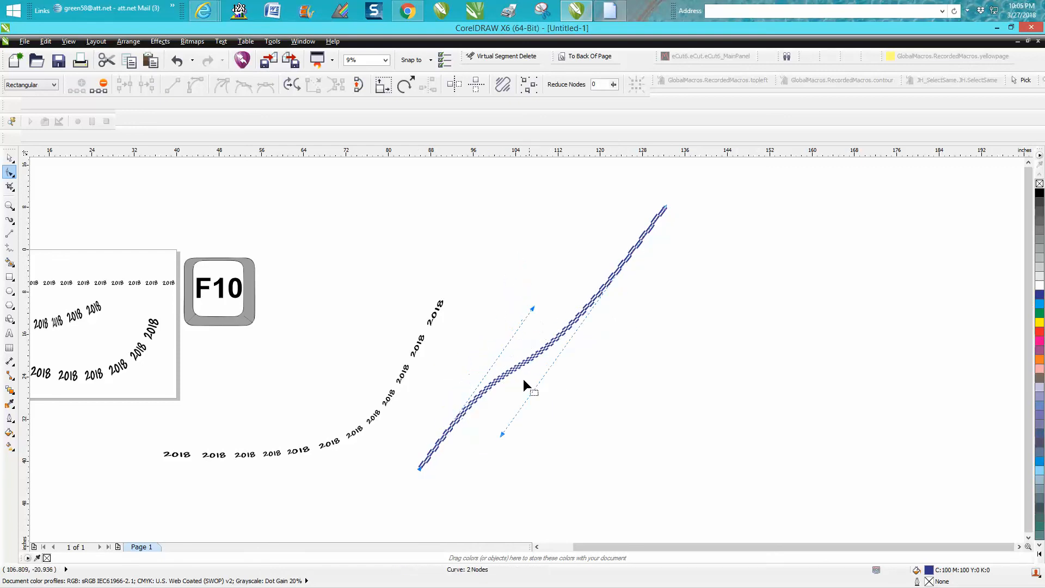
left_click(502, 430)
left_click(662, 210)
left_click_drag(504, 435, 735, 435)
left_click_drag(532, 309, 420, 283)
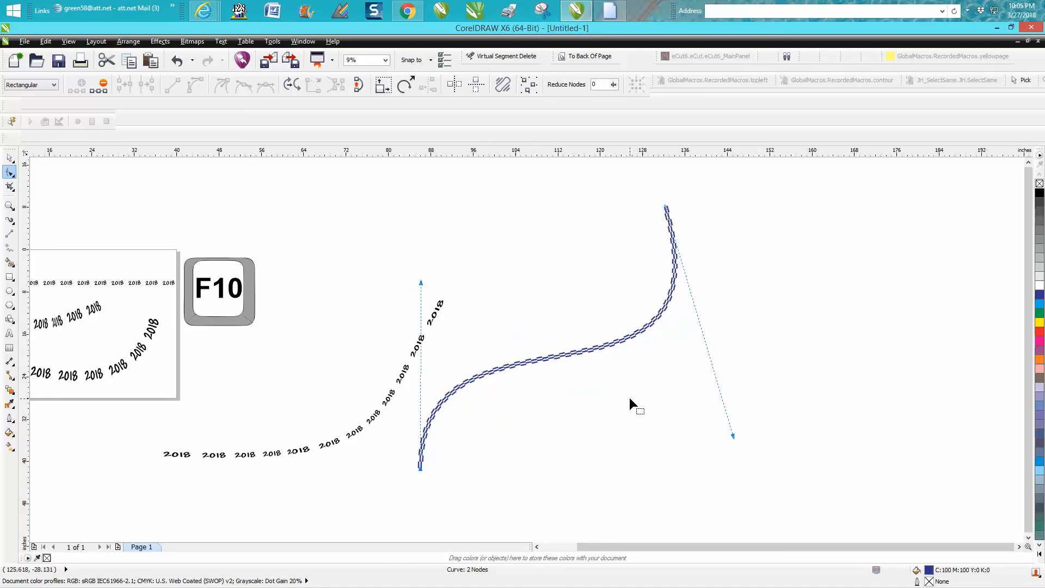
left_click_drag(733, 433, 683, 475)
left_click(665, 207)
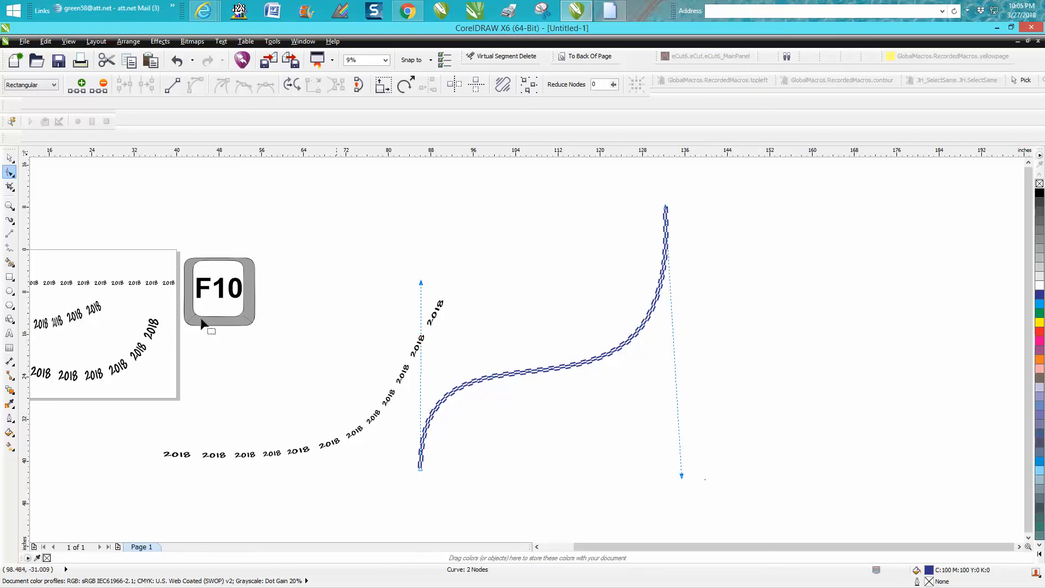
- Set the checkered stroke width to 5.0" in the property bar, then deselect it
left_click(9, 220)
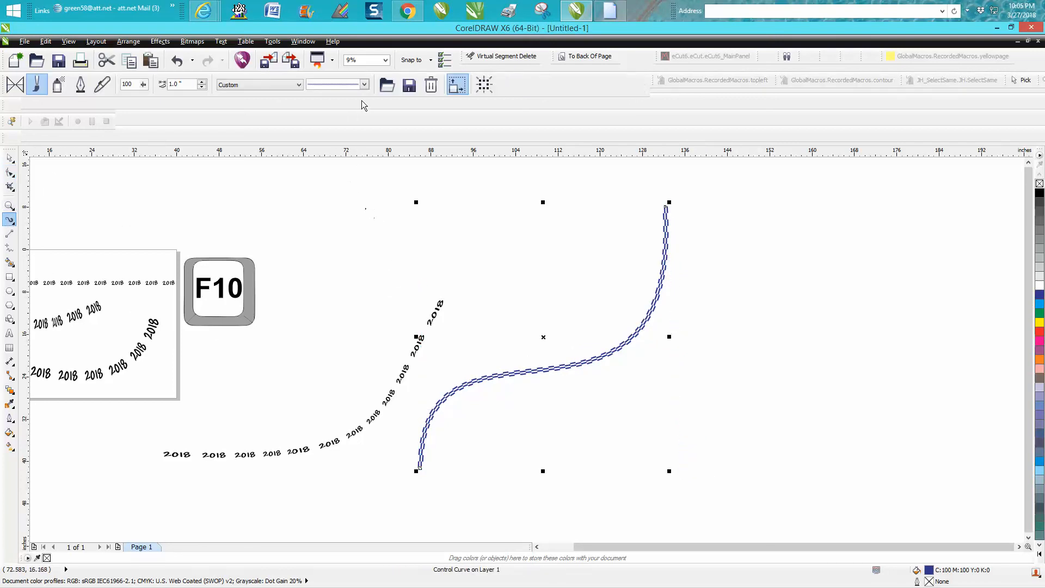
left_click_drag(184, 84, 156, 87)
type("5")
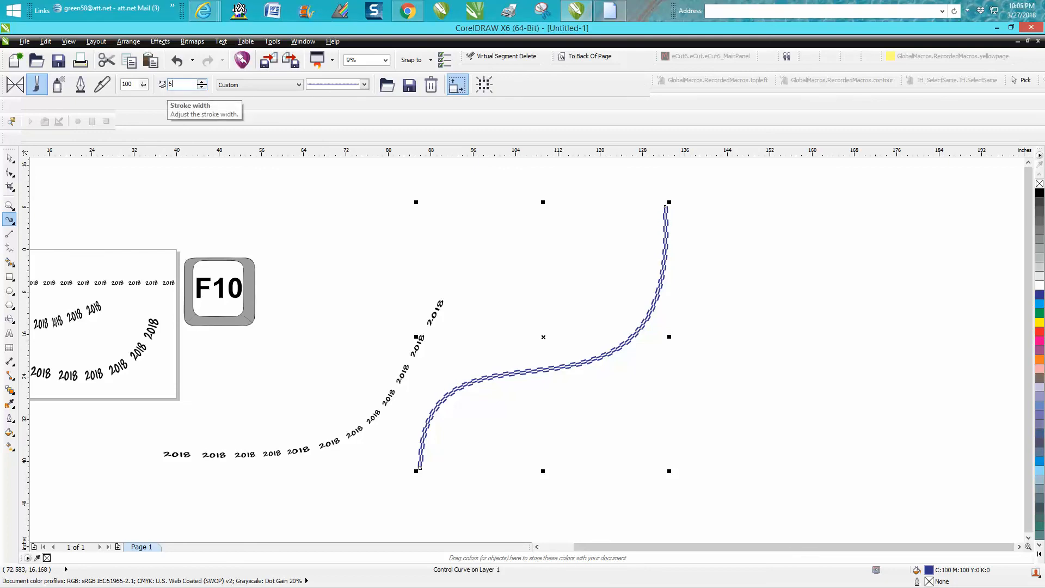
key("Return")
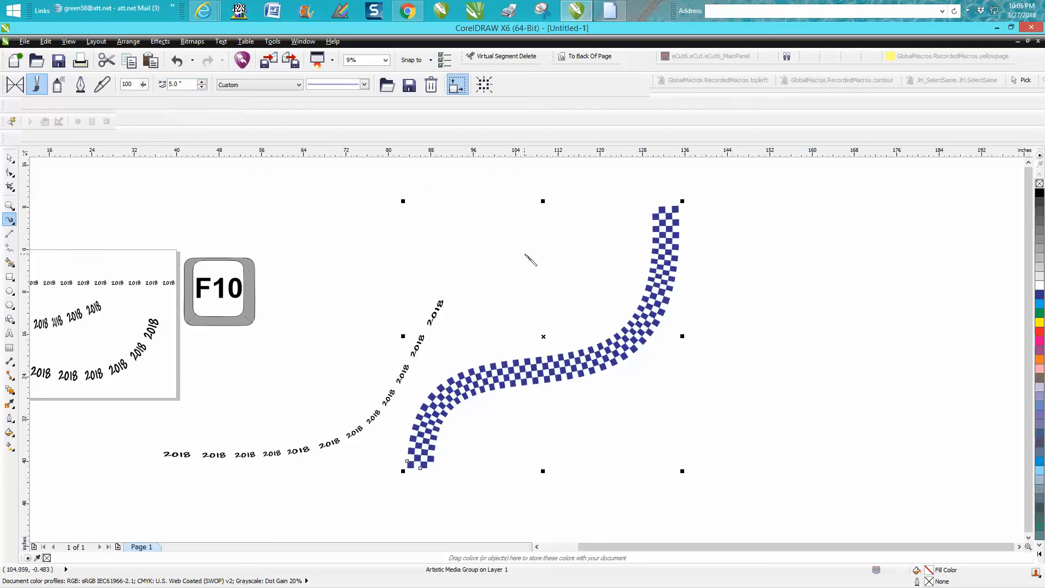
key("F10")
left_click(528, 224)
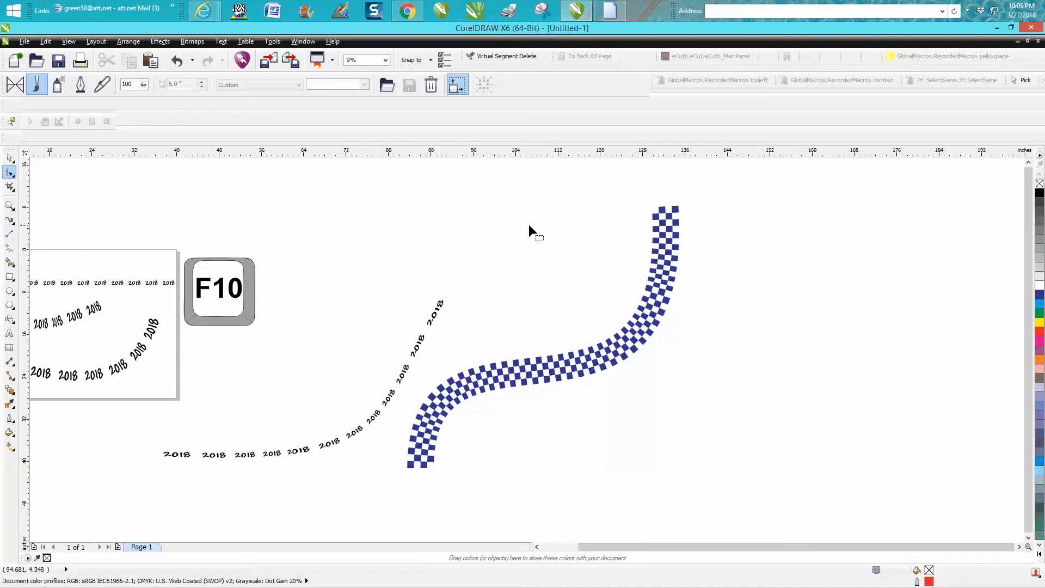
- Drag the checkered band's node handle to bend it into an L with a sharp corner
left_click(666, 211)
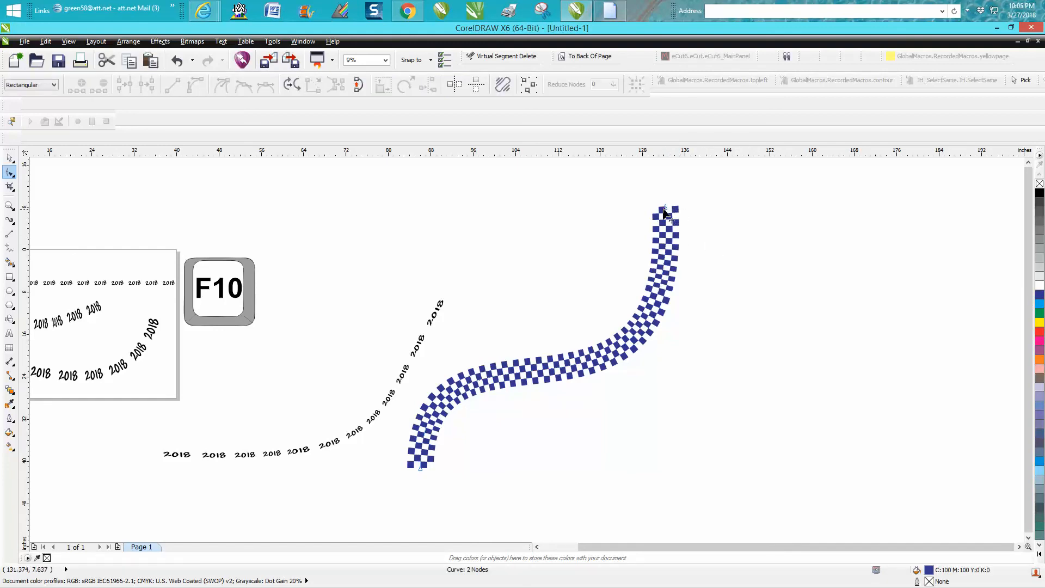
left_click(664, 208)
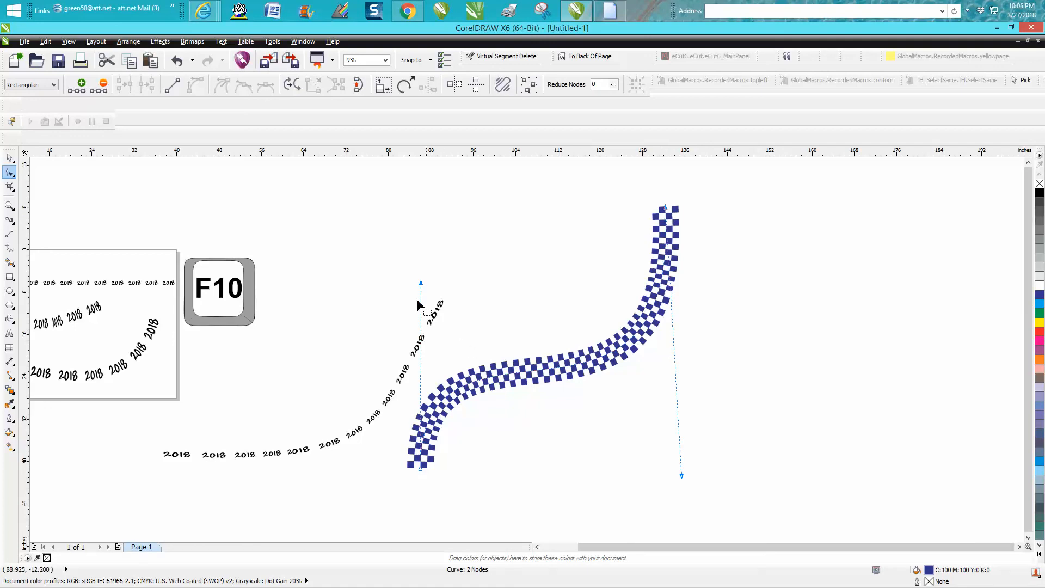
left_click_drag(422, 285, 756, 436)
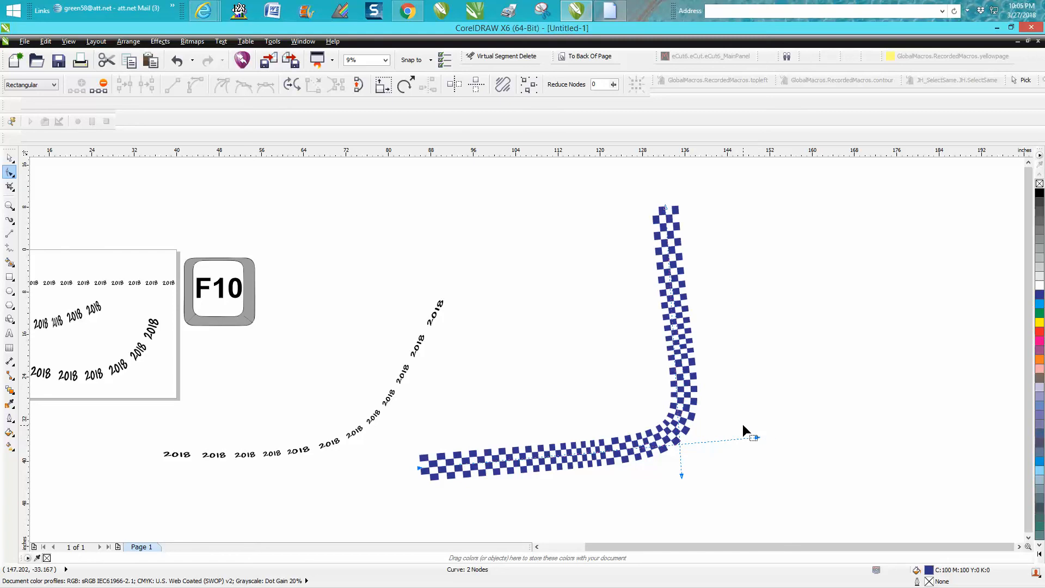
- Zoom out, then zoom in on the F10 key graphic
scroll(576, 363, "down", 3)
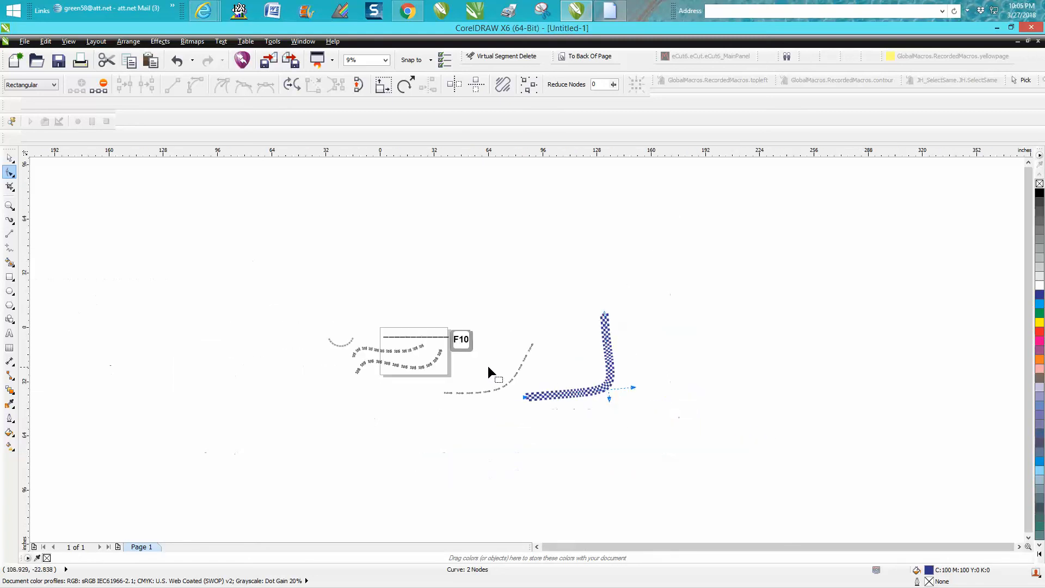
key("z")
left_click_drag(434, 316, 511, 363)
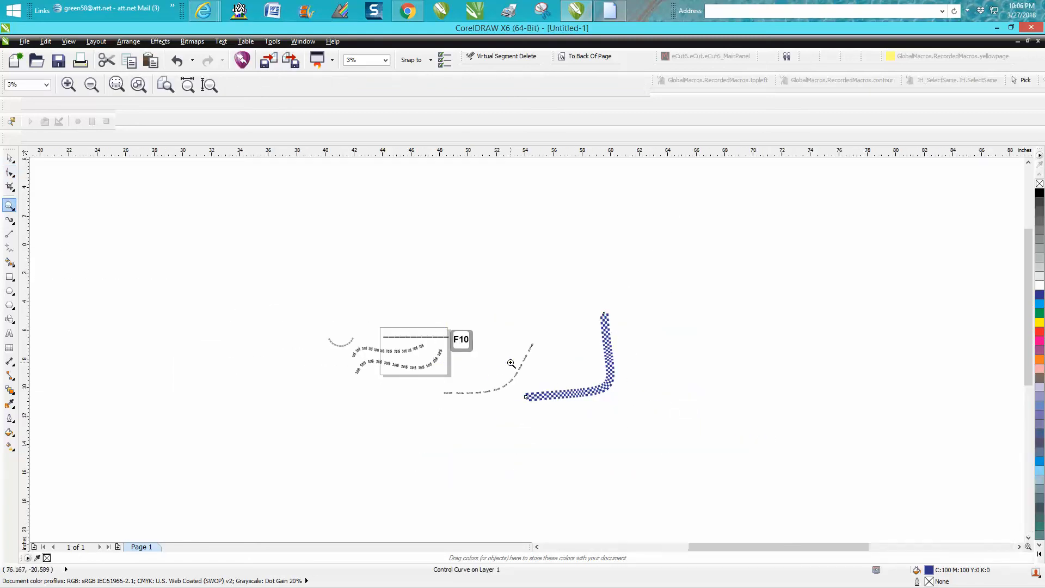